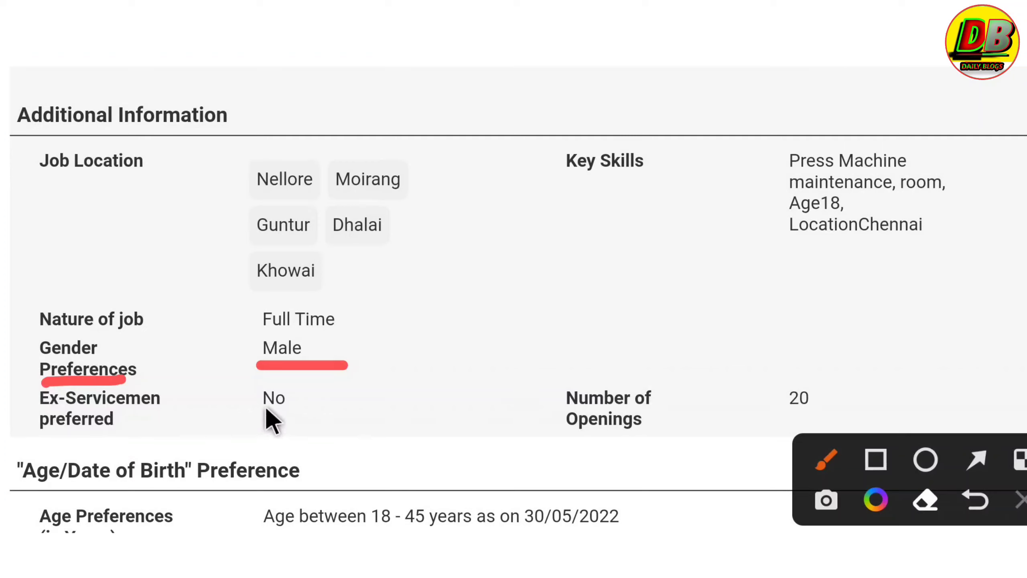
Circle the 'No' ex-servicemen preference and the 20 openings in red, then clear the marks
mouse_move(238, 390)
mouse_down()
mouse_move(323, 419)
mouse_move(246, 406)
mouse_up()
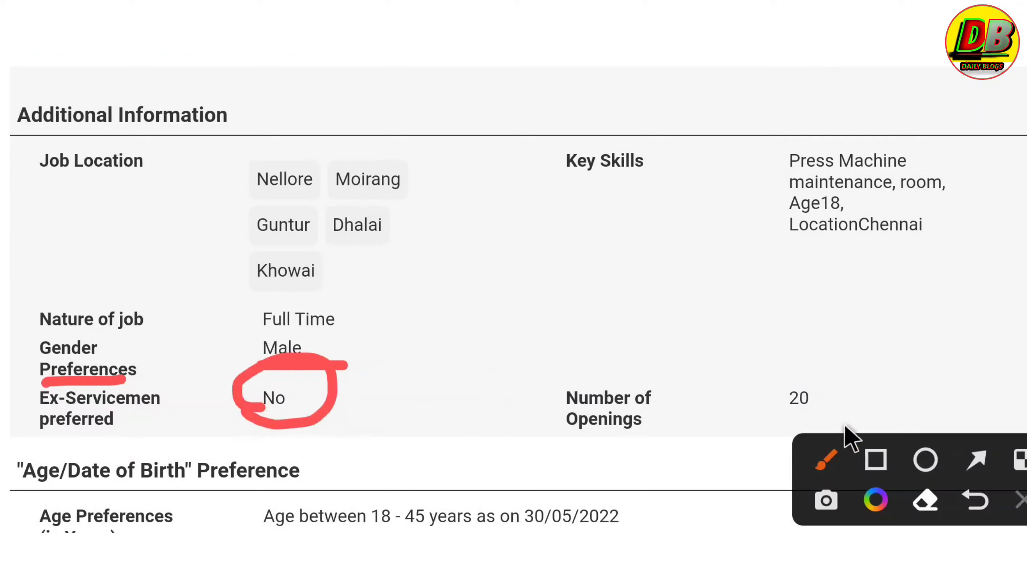
click(732, 384)
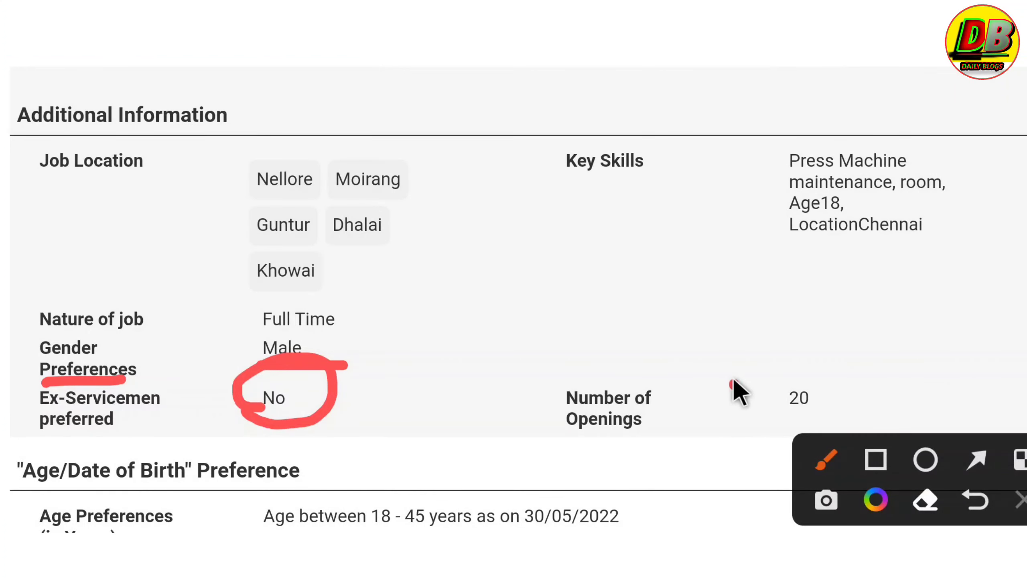
mouse_move(732, 383)
mouse_down()
mouse_move(843, 403)
mouse_move(729, 385)
mouse_up()
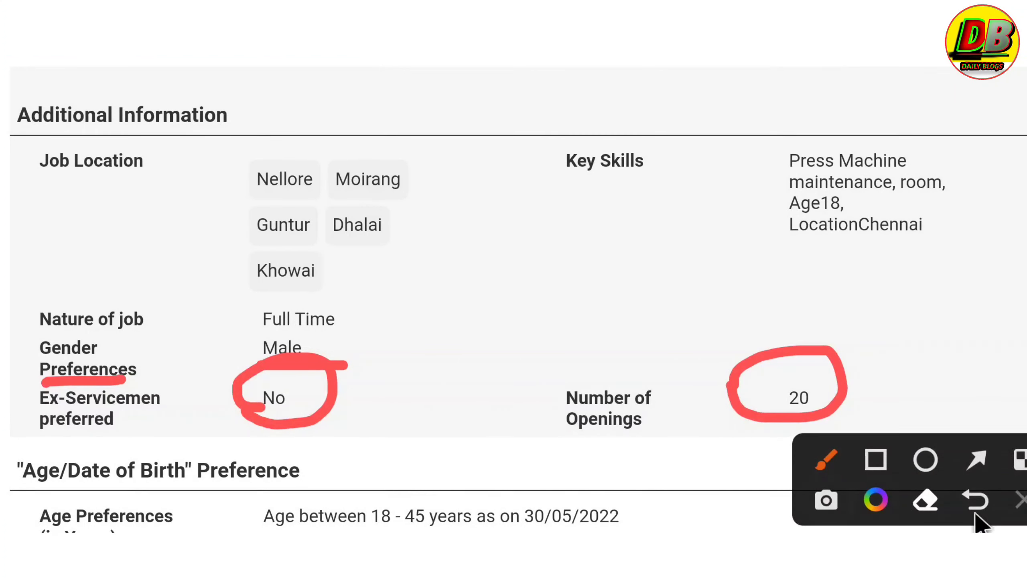
click(1021, 500)
Mark the 18–45 age range as on 30/05/2022 and the 30/05/1977–30/05/2004 birth-date window
scroll(850, 432, down, 3)
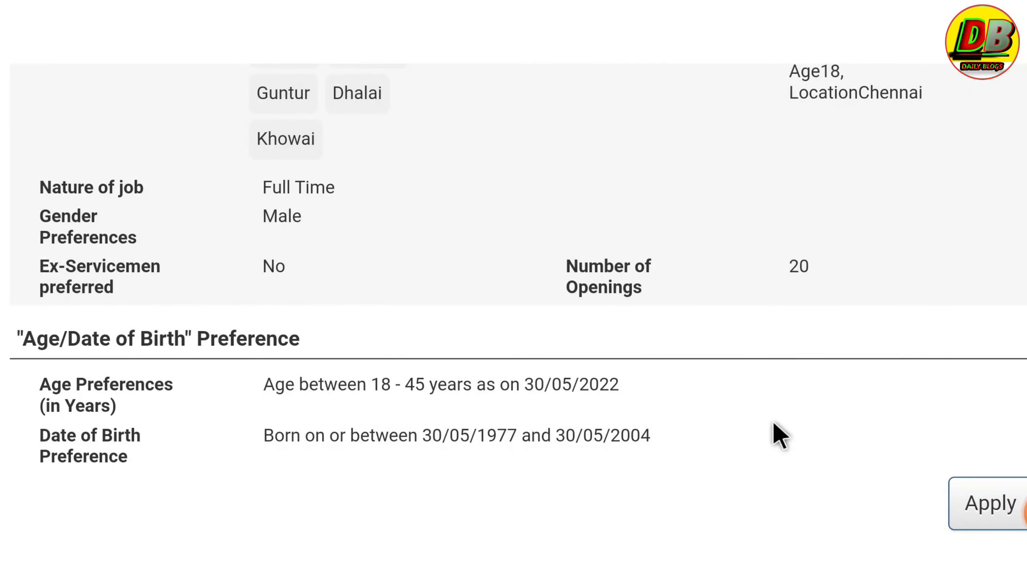
scroll(773, 424, down, 2)
click(1022, 511)
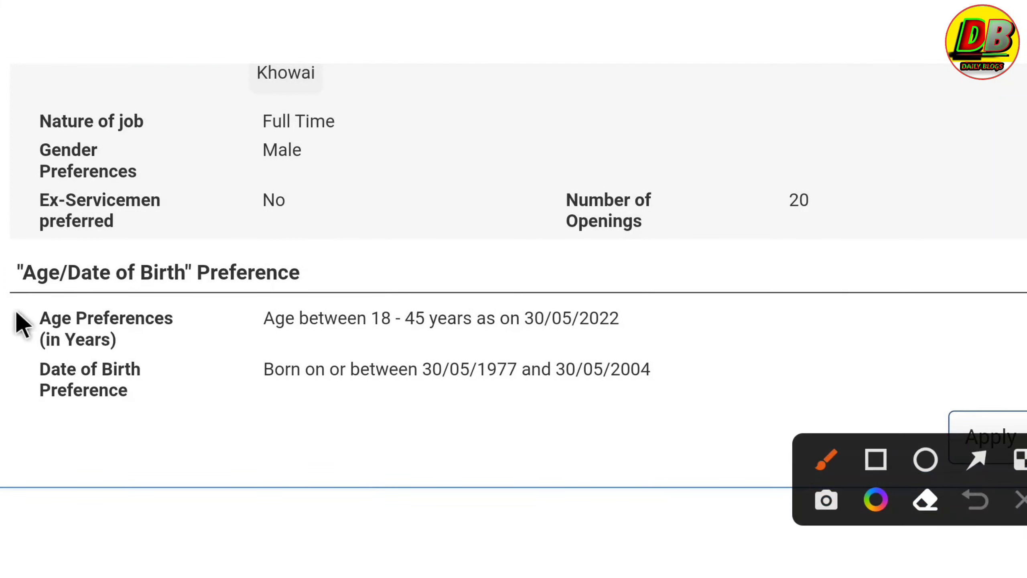
drag(33, 288, 112, 286)
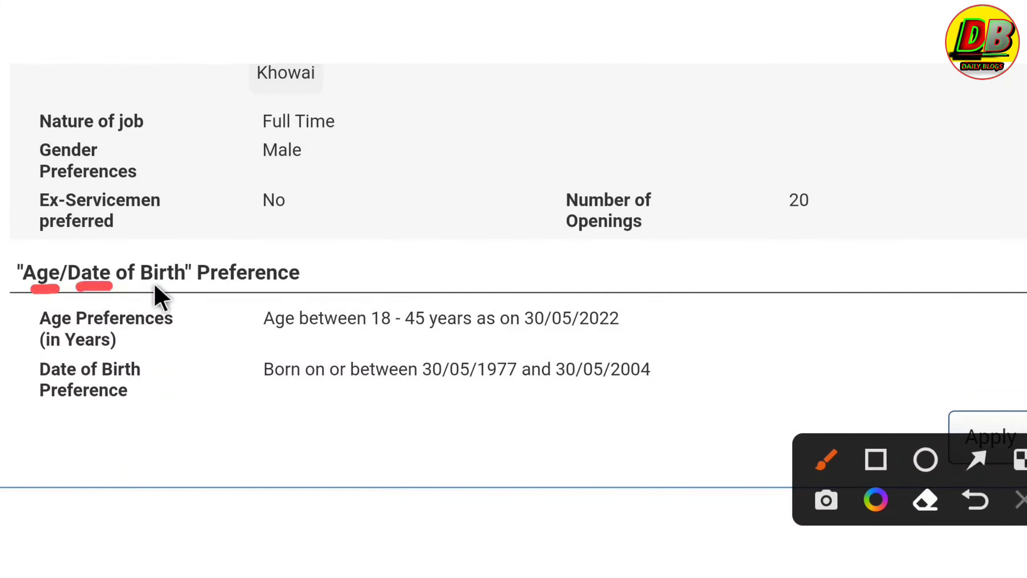
drag(202, 290, 279, 278)
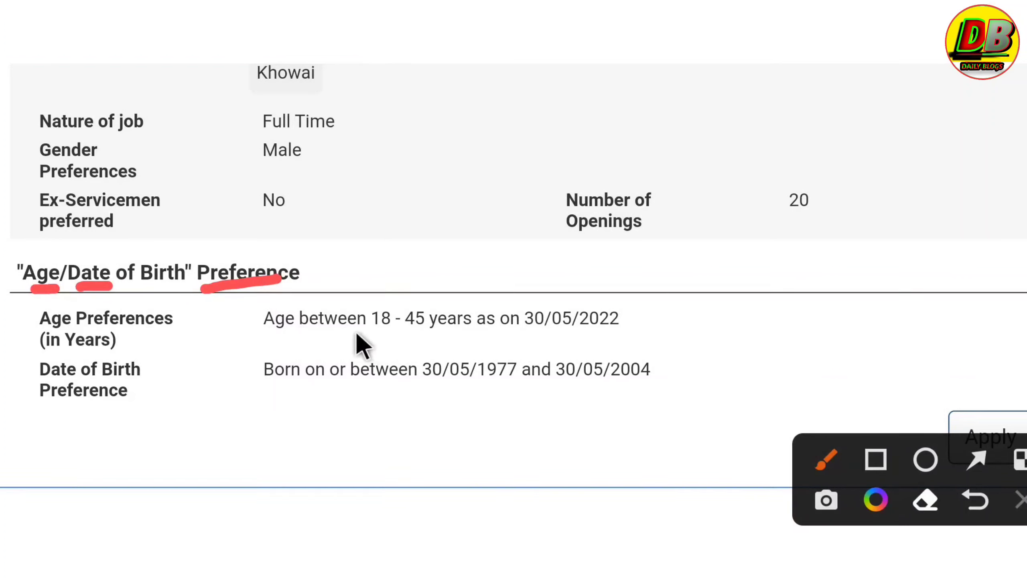
drag(354, 333, 500, 324)
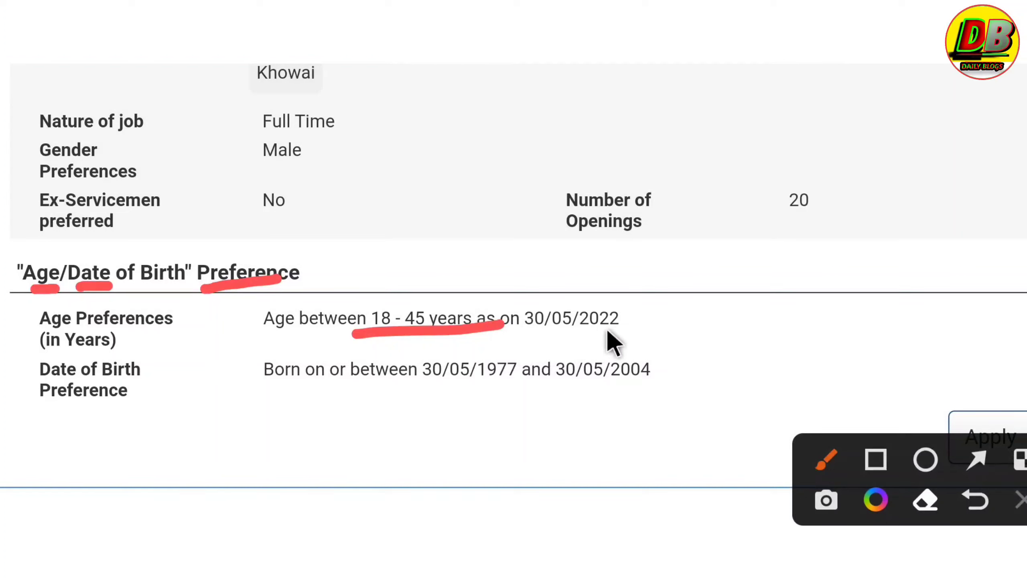
mouse_move(573, 343)
mouse_down()
mouse_move(598, 262)
mouse_move(479, 320)
mouse_move(590, 334)
mouse_up()
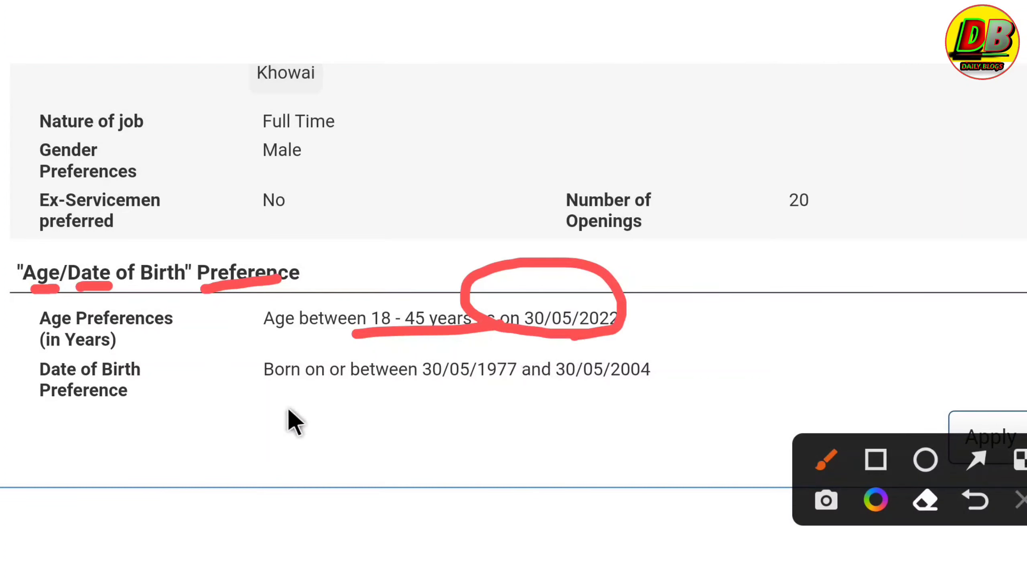
drag(63, 403, 127, 403)
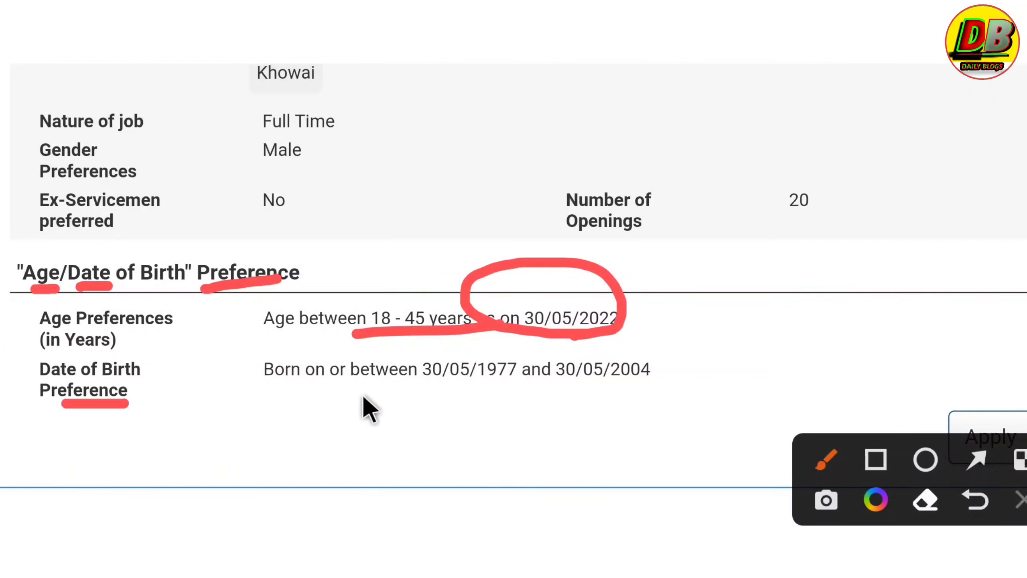
mouse_move(423, 390)
mouse_down()
mouse_move(665, 370)
mouse_move(502, 340)
mouse_move(382, 366)
mouse_move(435, 393)
mouse_up()
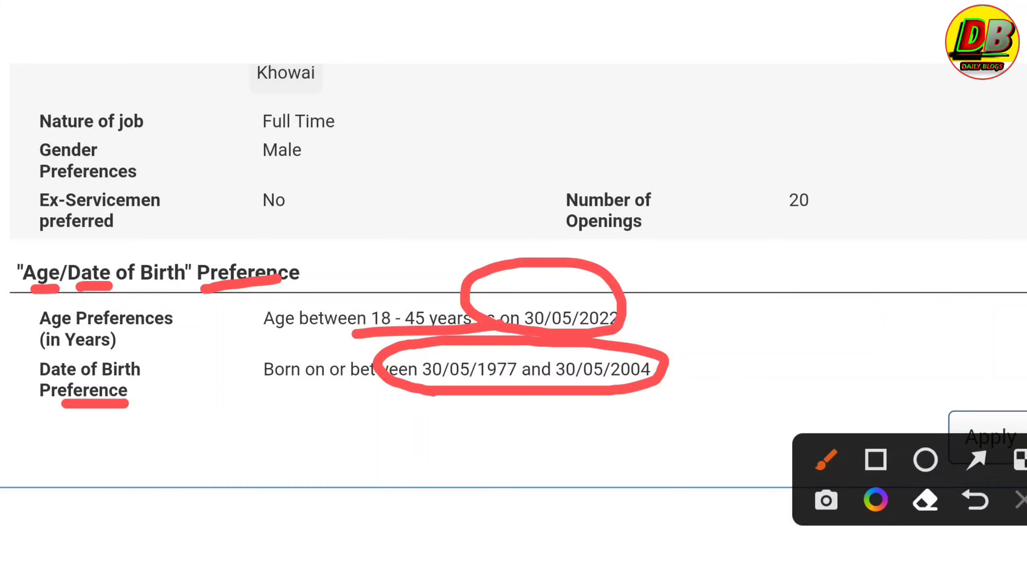
Clear the marks, apply for the Press Machine Operator job and dismiss the translate bar
click(1020, 500)
scroll(658, 463, up, 10)
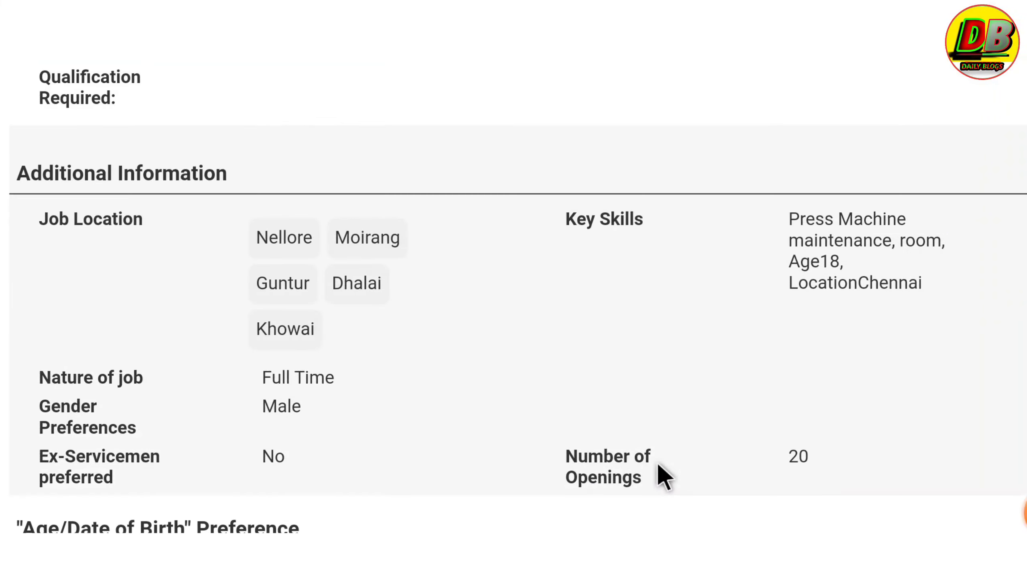
scroll(656, 461, up, 8)
scroll(656, 462, down, 5)
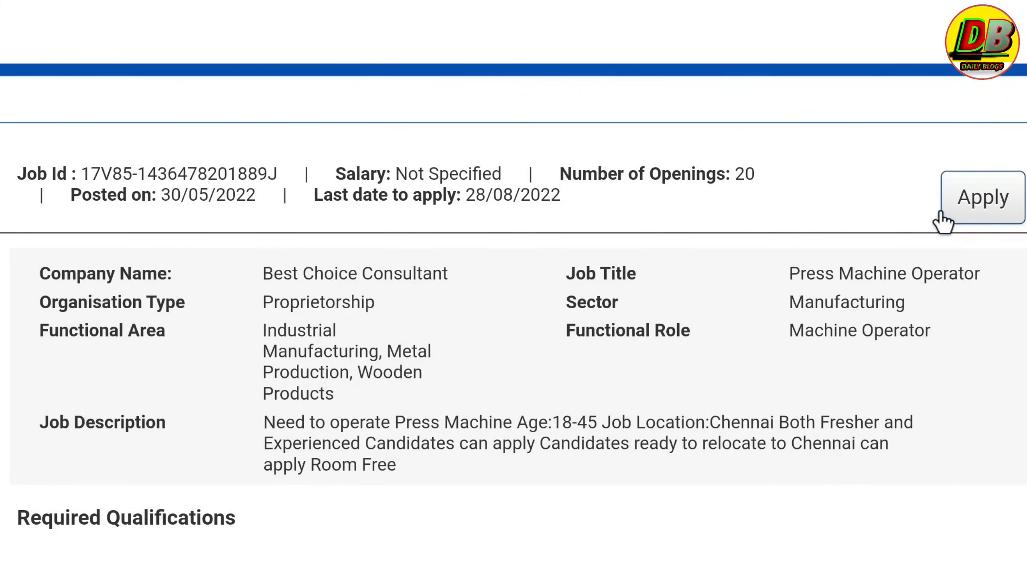
click(983, 203)
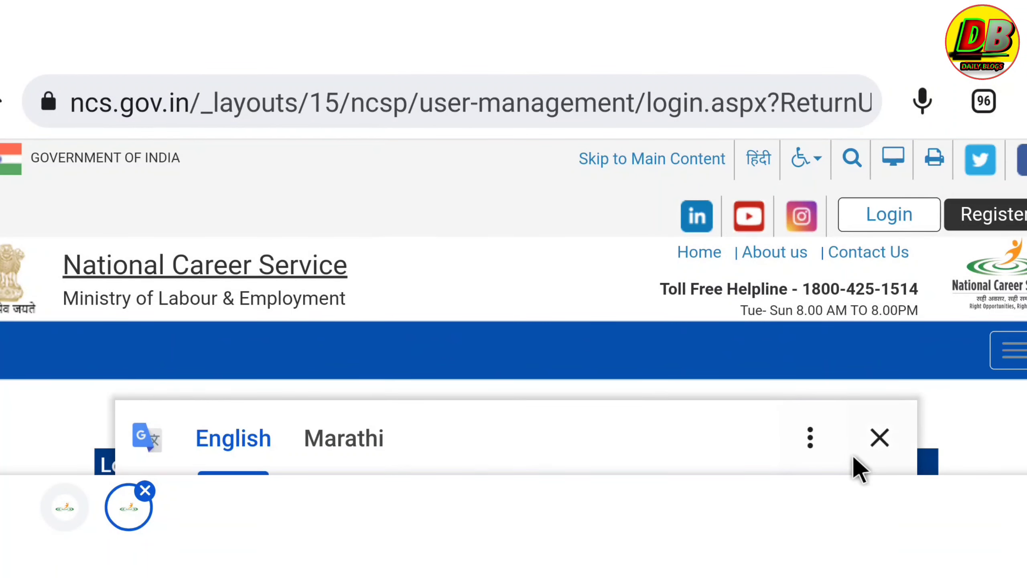
click(879, 438)
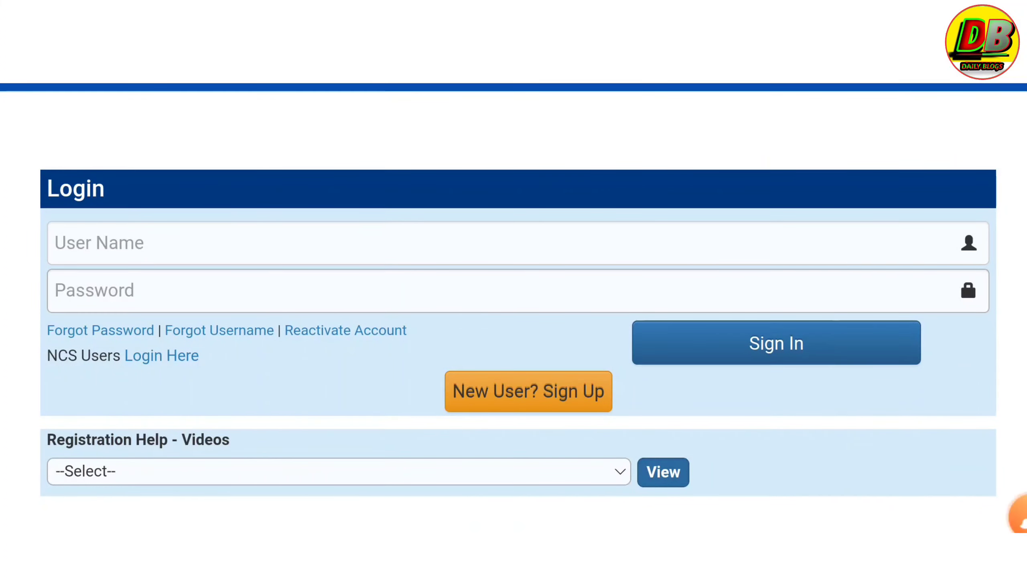
click(1017, 513)
mouse_move(87, 204)
mouse_down()
mouse_move(14, 159)
mouse_move(57, 198)
mouse_up()
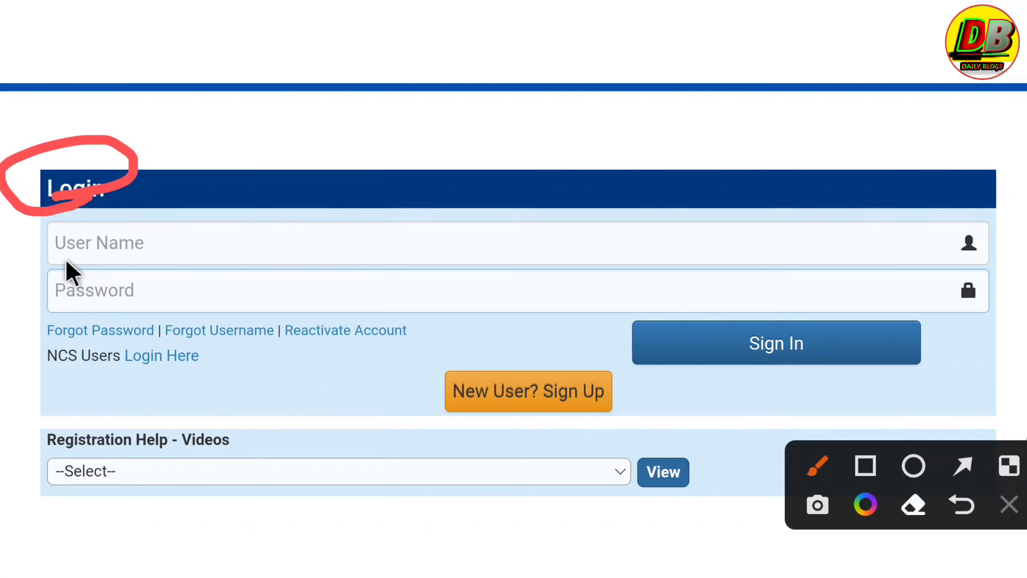
drag(72, 257, 155, 256)
drag(65, 304, 170, 301)
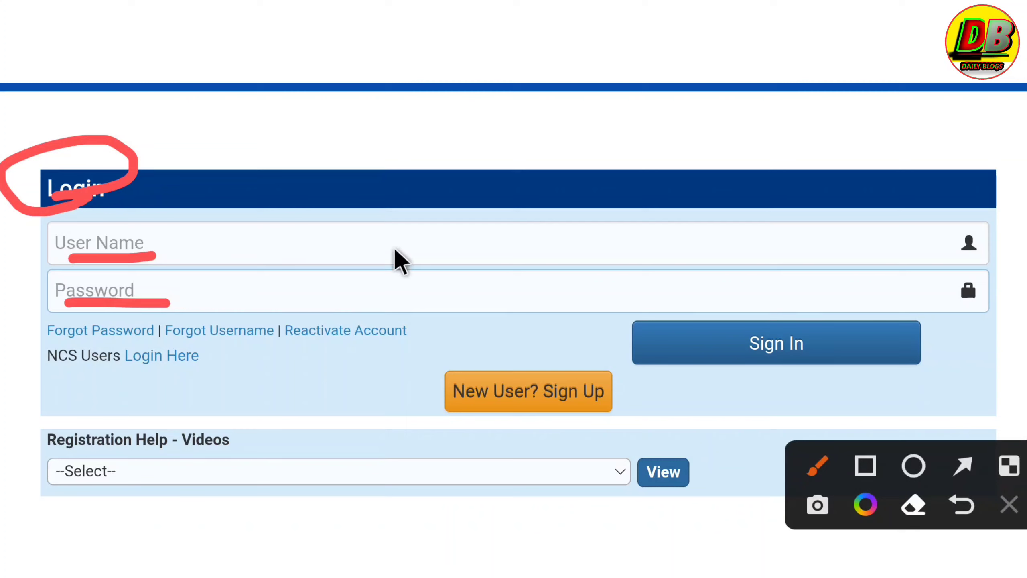
drag(205, 249, 243, 264)
drag(308, 234, 325, 225)
drag(250, 283, 389, 268)
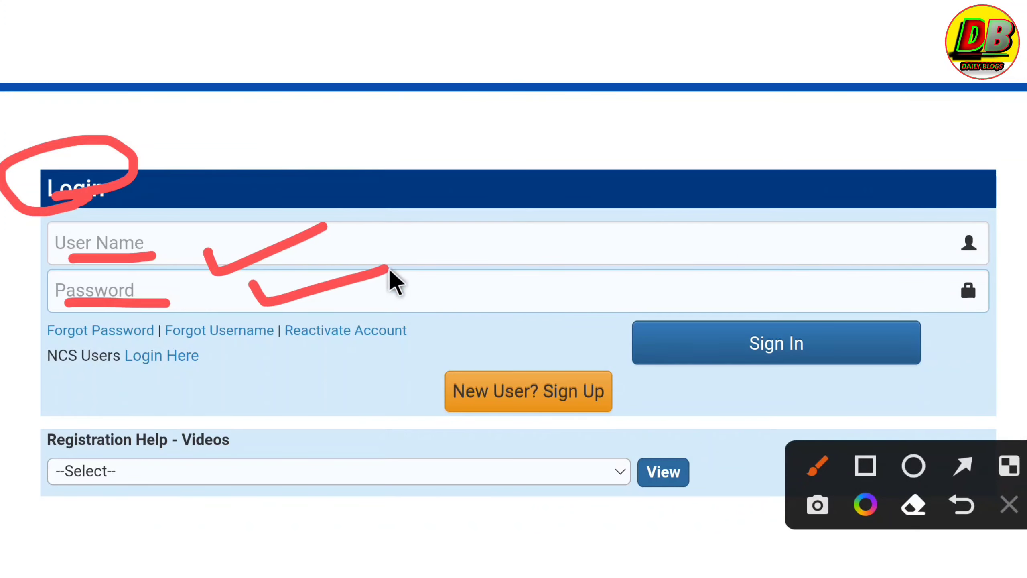
mouse_move(859, 353)
mouse_down()
mouse_move(685, 320)
mouse_move(820, 359)
mouse_up()
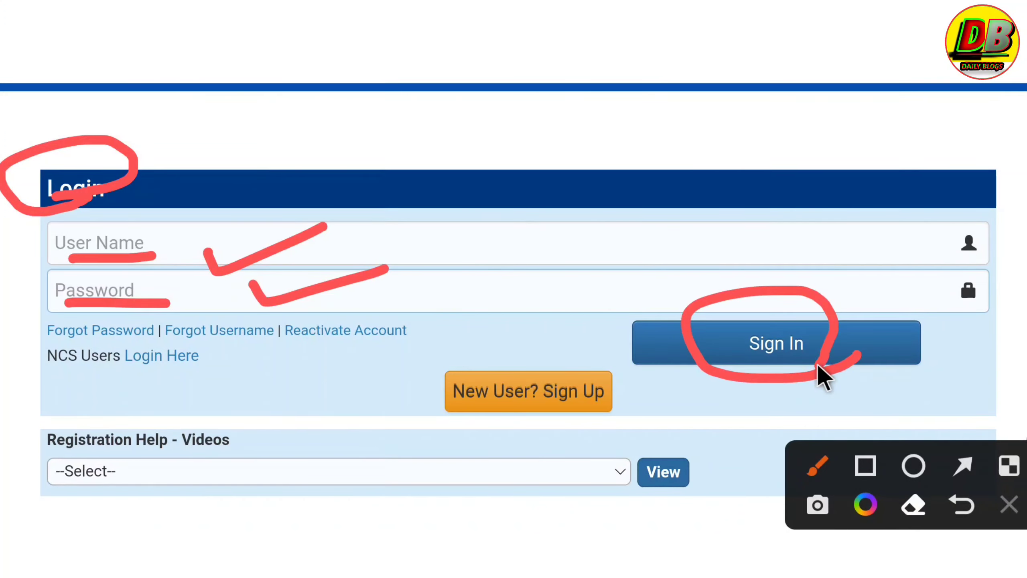
click(1008, 504)
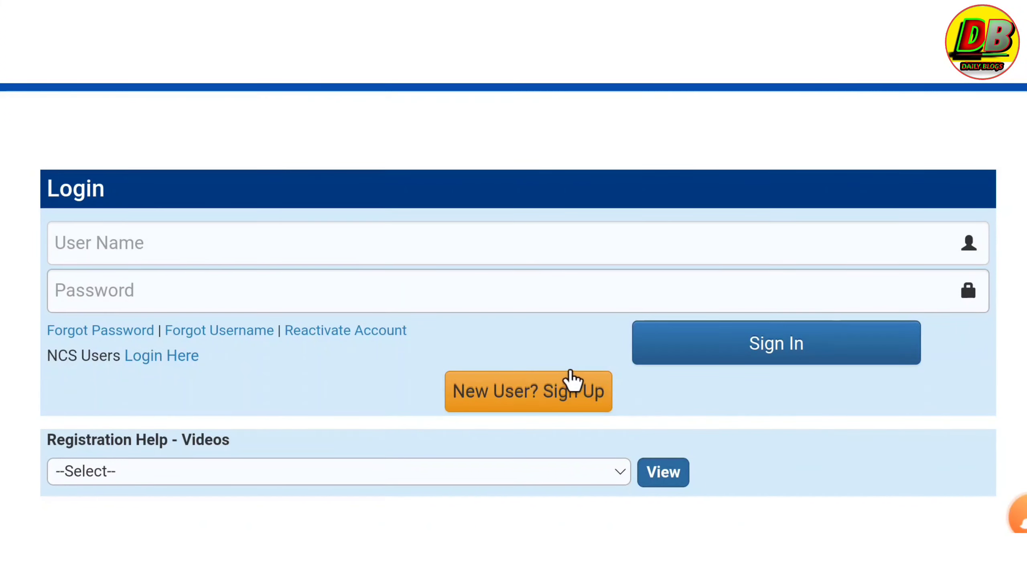
scroll(548, 363, down, 2)
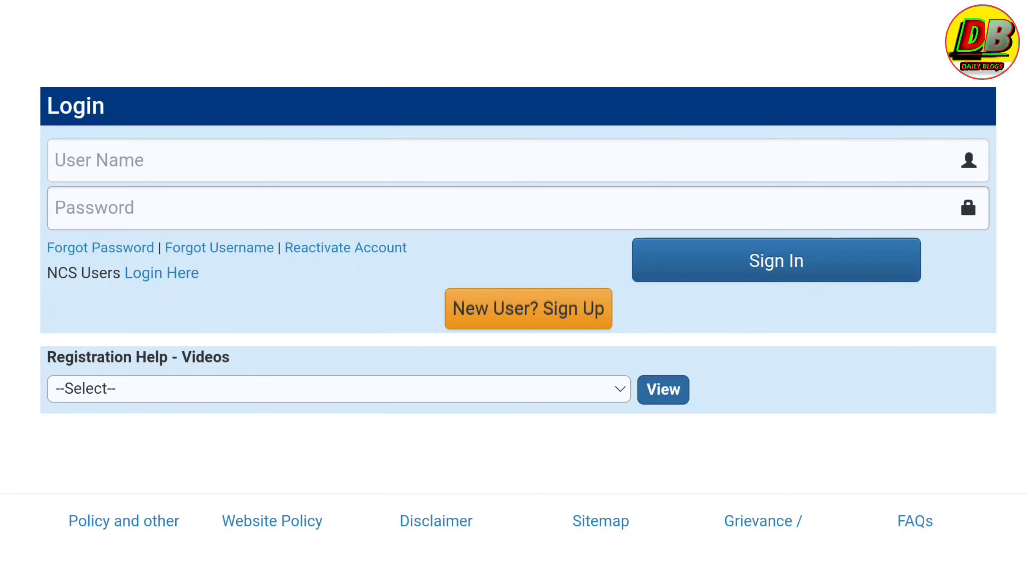
click(1011, 518)
mouse_move(548, 334)
mouse_down()
mouse_move(491, 342)
mouse_move(457, 268)
mouse_move(640, 296)
mouse_move(535, 347)
mouse_up()
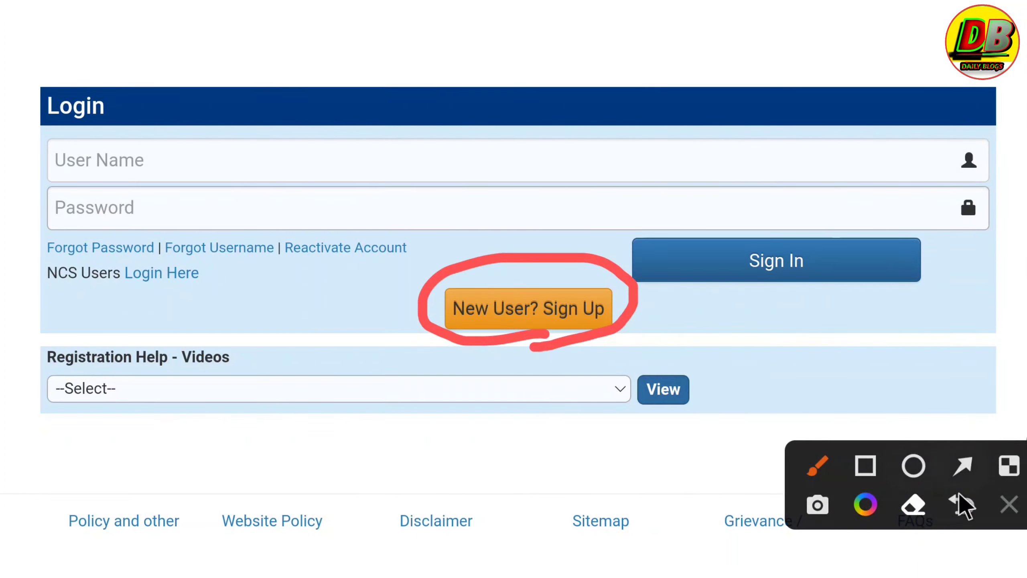
click(1007, 506)
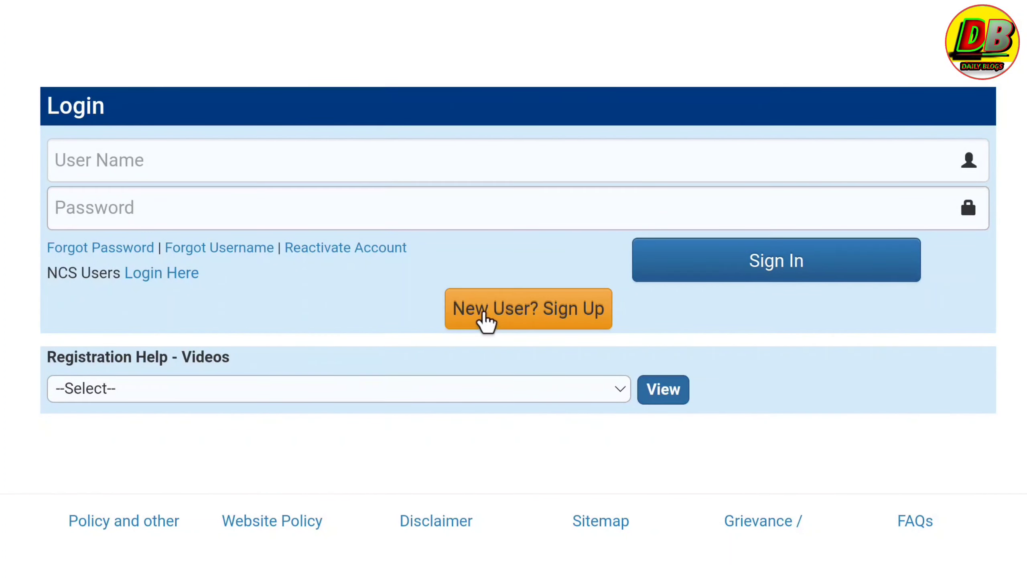
Open the new jobseeker registration form and dismiss the translation prompt
click(495, 312)
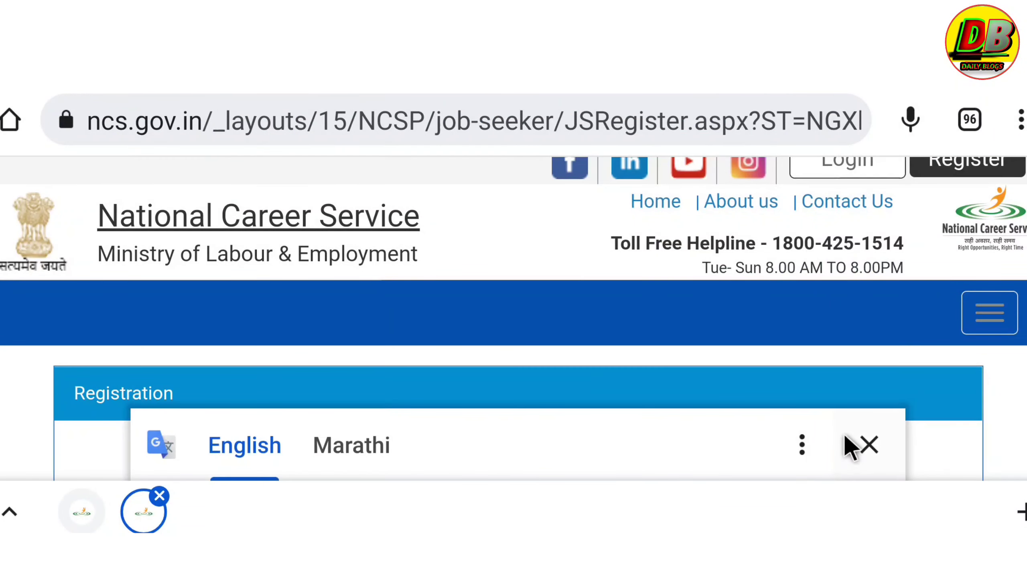
click(851, 445)
scroll(674, 381, down, 2)
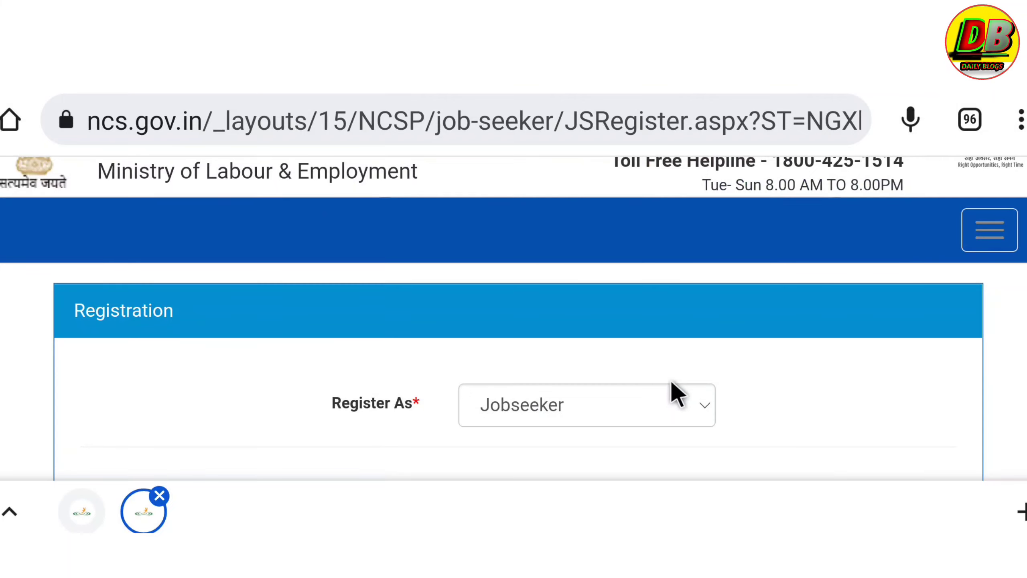
scroll(671, 393, down, 5)
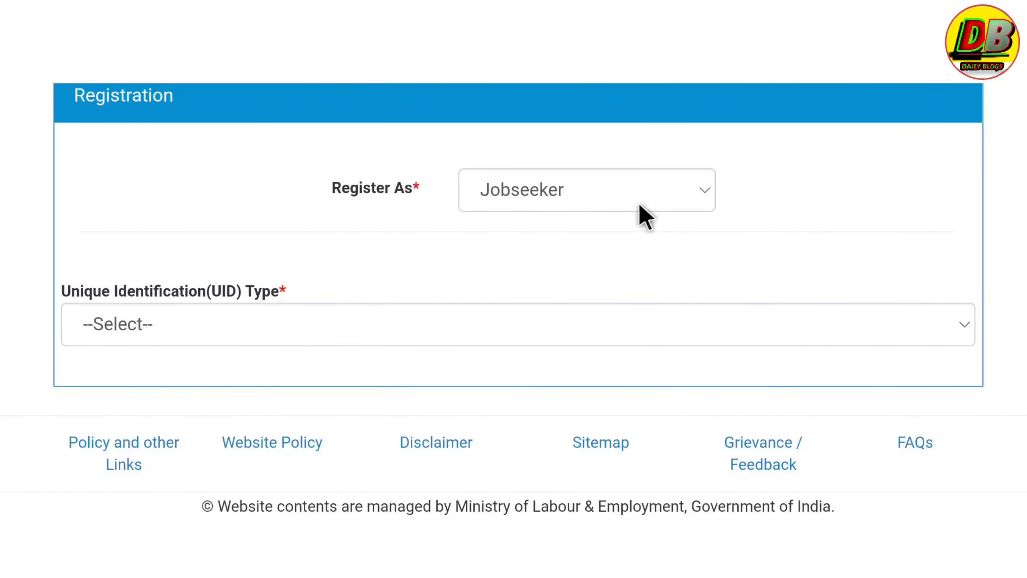
Choose Jobseeker in the Register As dropdown
click(705, 188)
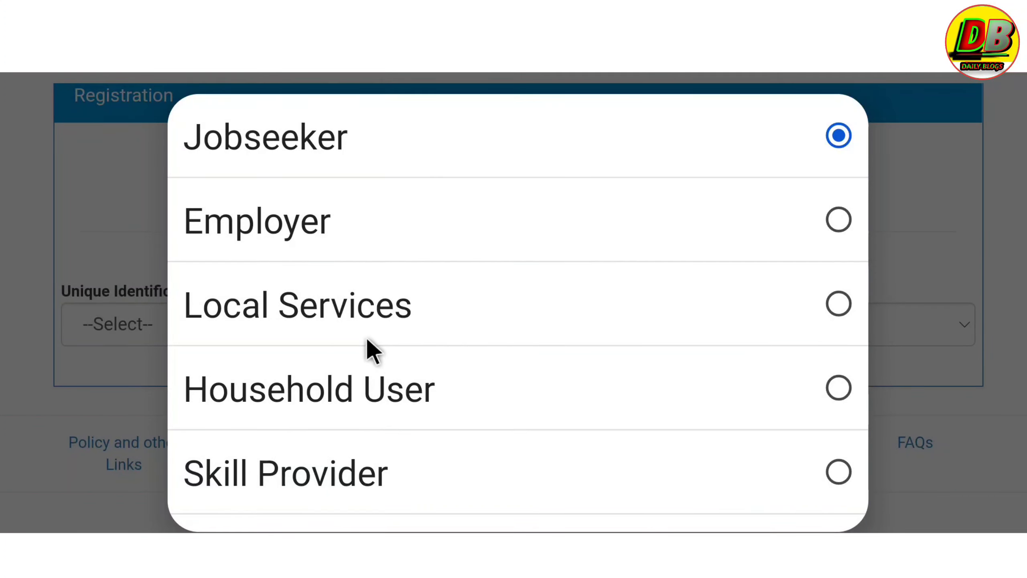
scroll(330, 462, down, 3)
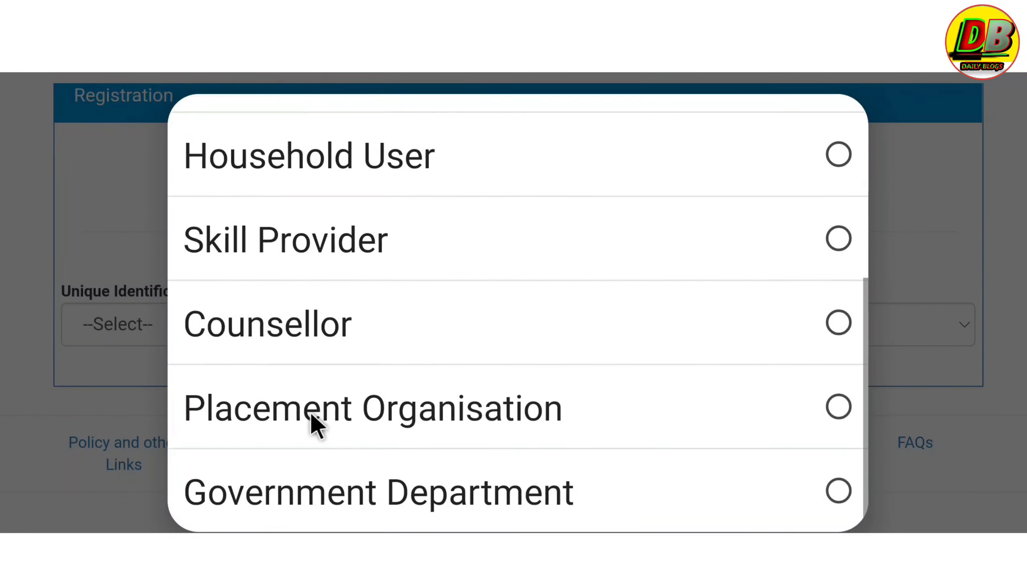
scroll(314, 422, up, 2)
scroll(310, 417, up, 2)
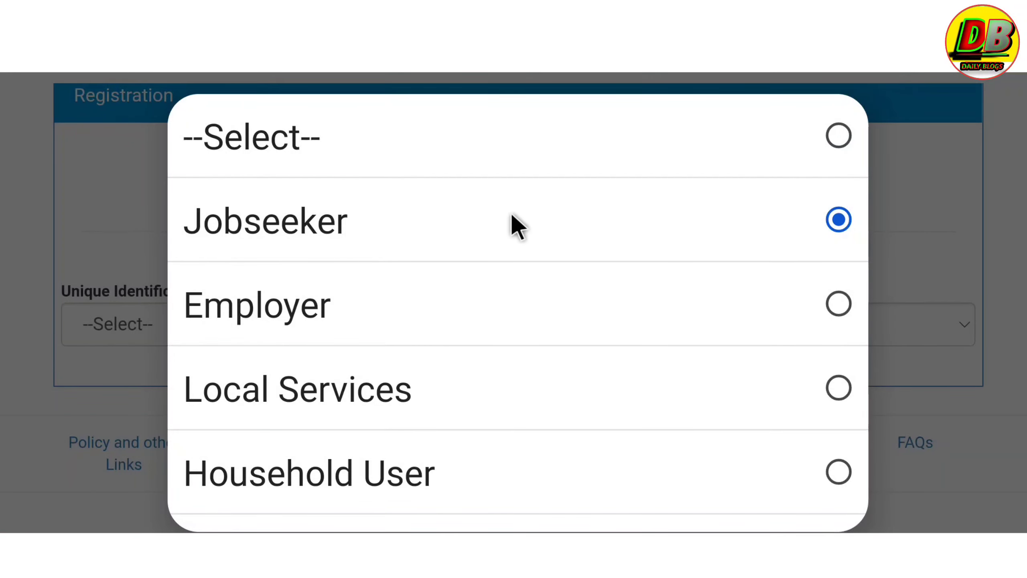
click(702, 230)
scroll(647, 251, down, 2)
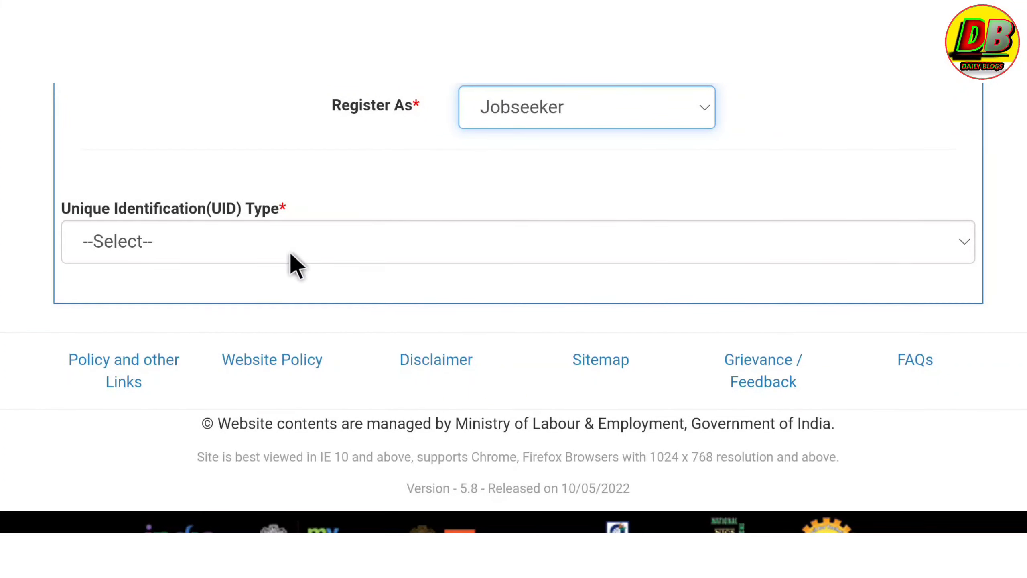
Set UID Type to Others with Aadhaar Card as the document, then select the UID Number field
click(947, 241)
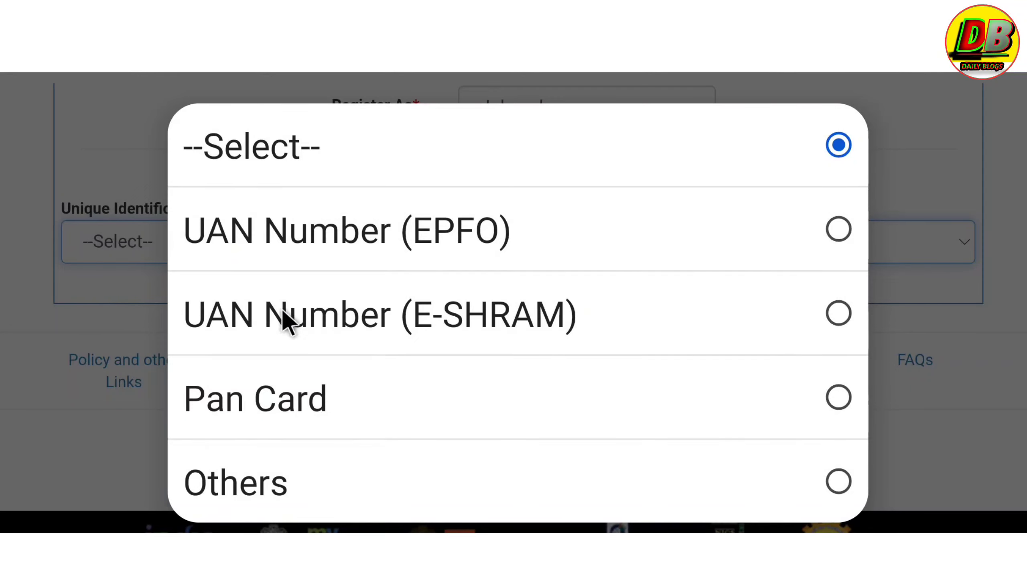
click(811, 481)
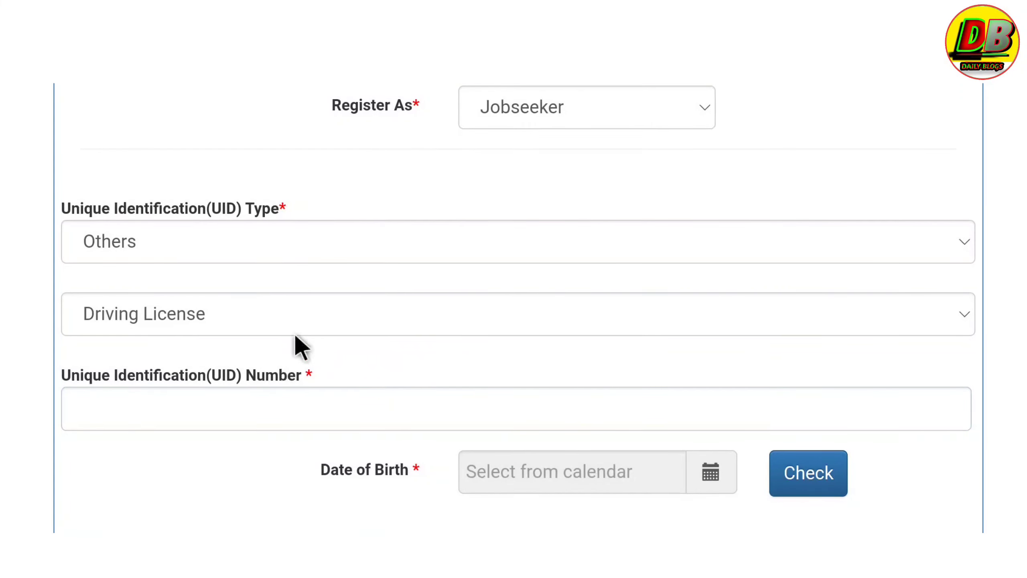
click(935, 321)
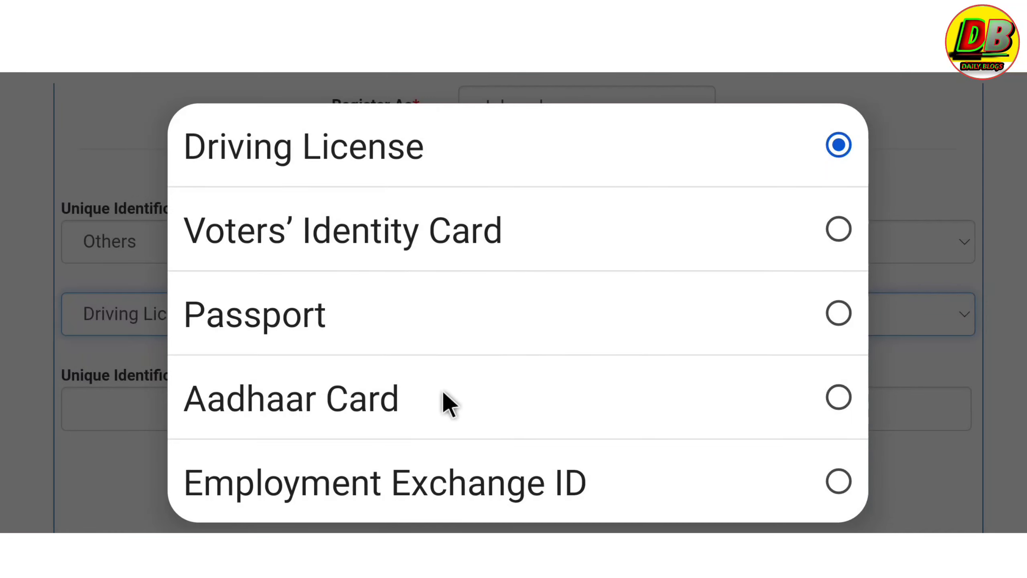
click(418, 398)
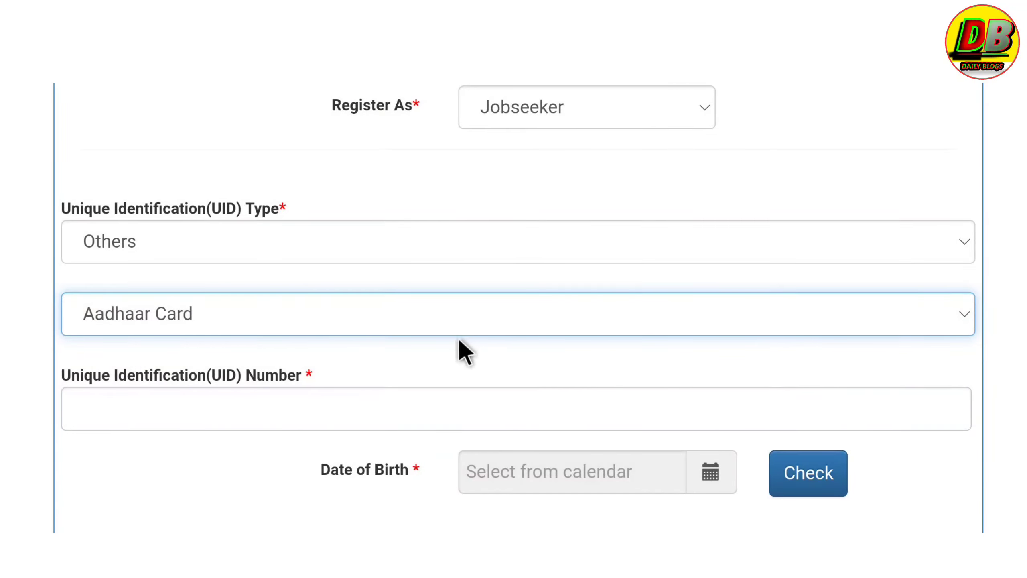
scroll(461, 343, down, 2)
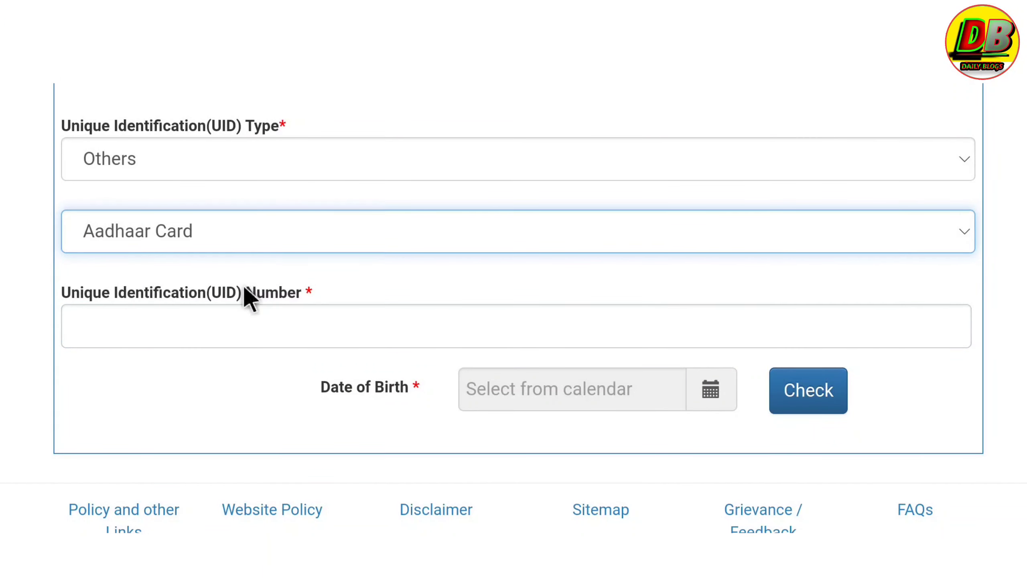
click(140, 333)
click(712, 394)
scroll(712, 400, down, 3)
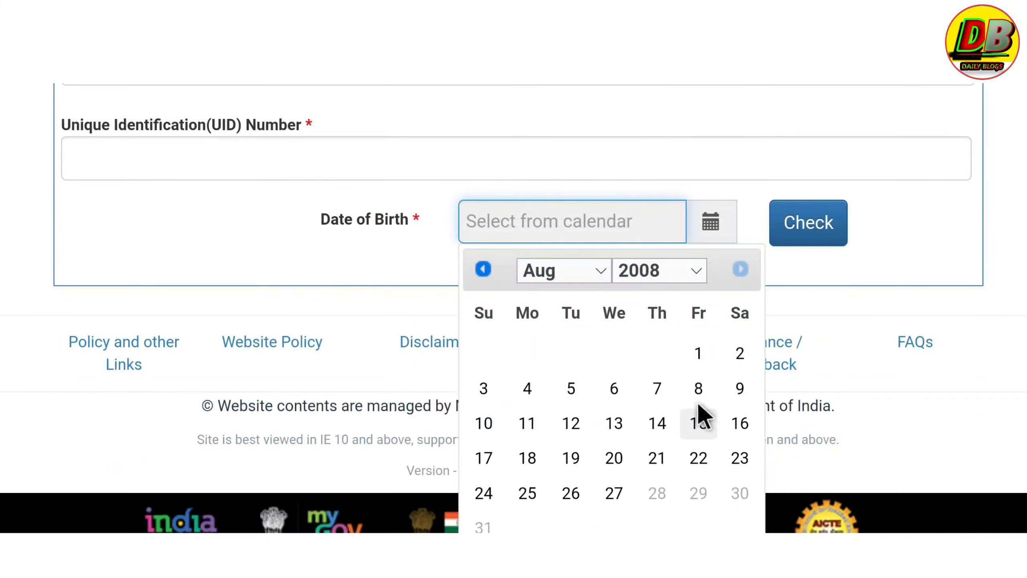
click(671, 275)
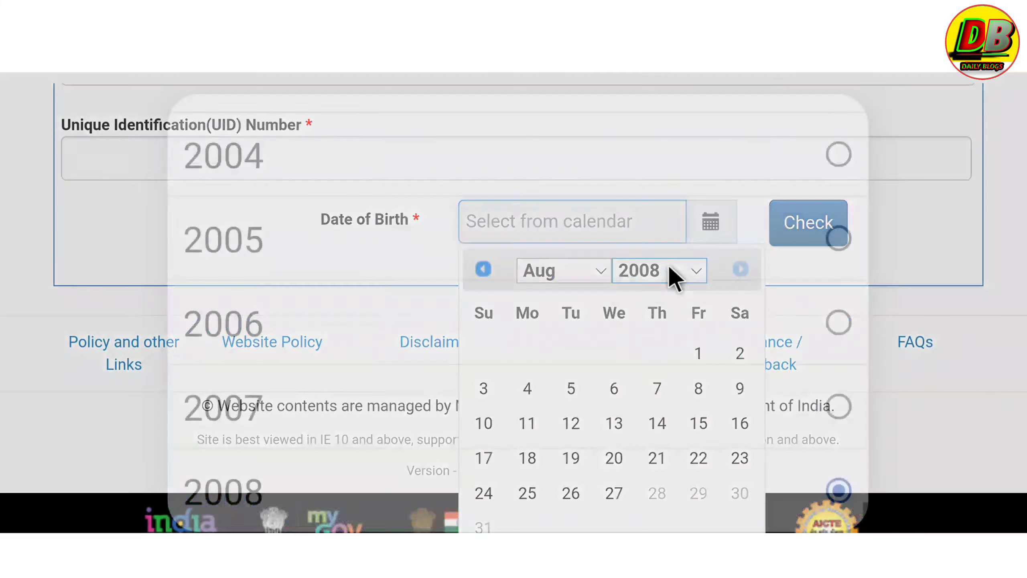
scroll(606, 291, up, 5)
scroll(604, 275, up, 10)
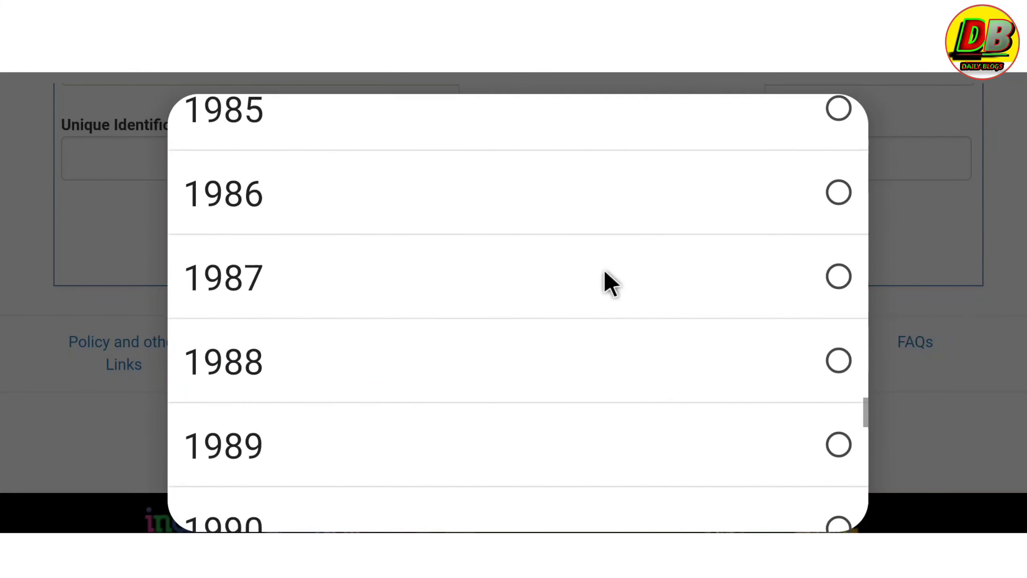
click(77, 231)
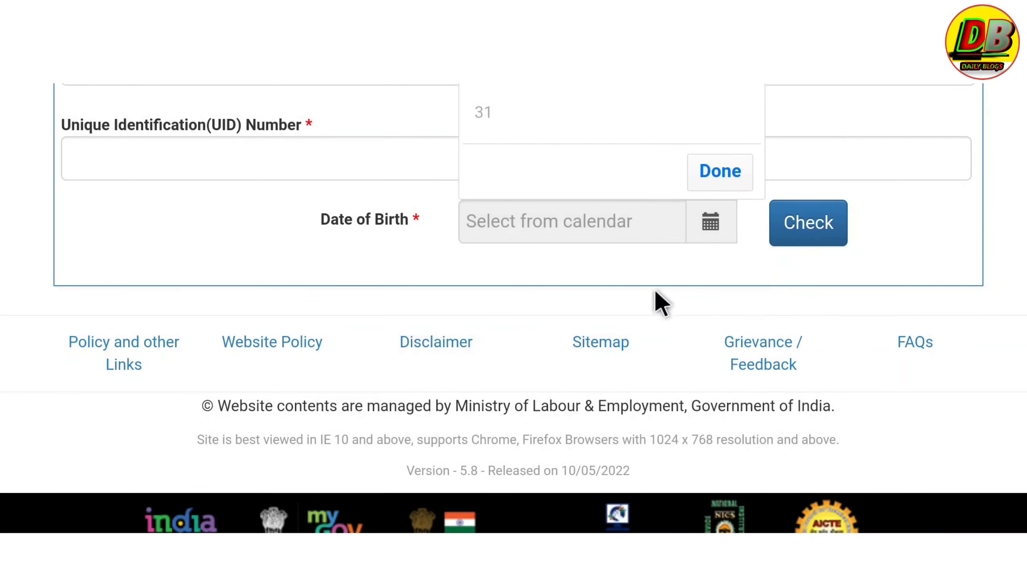
scroll(670, 259, up, 2)
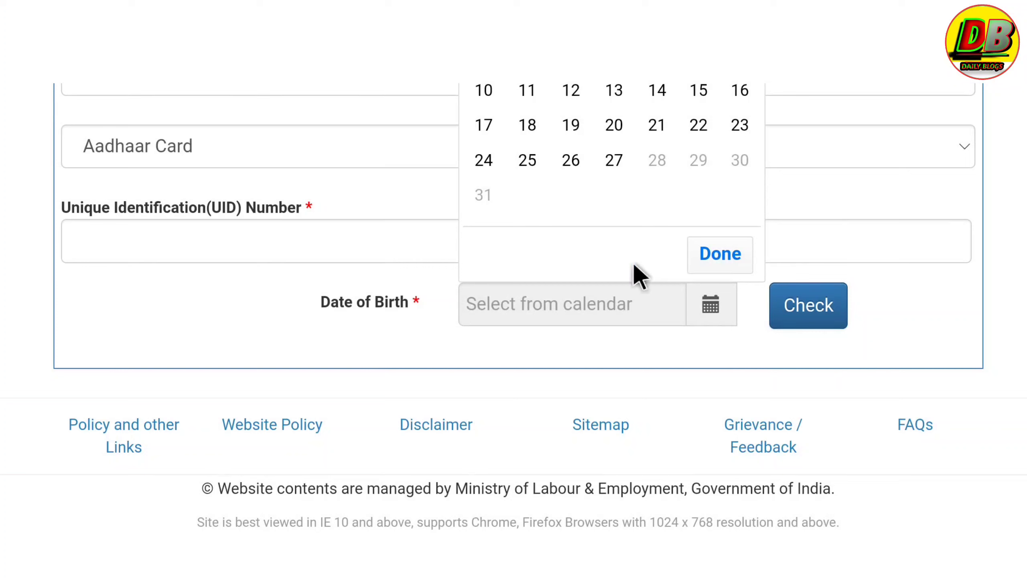
click(696, 272)
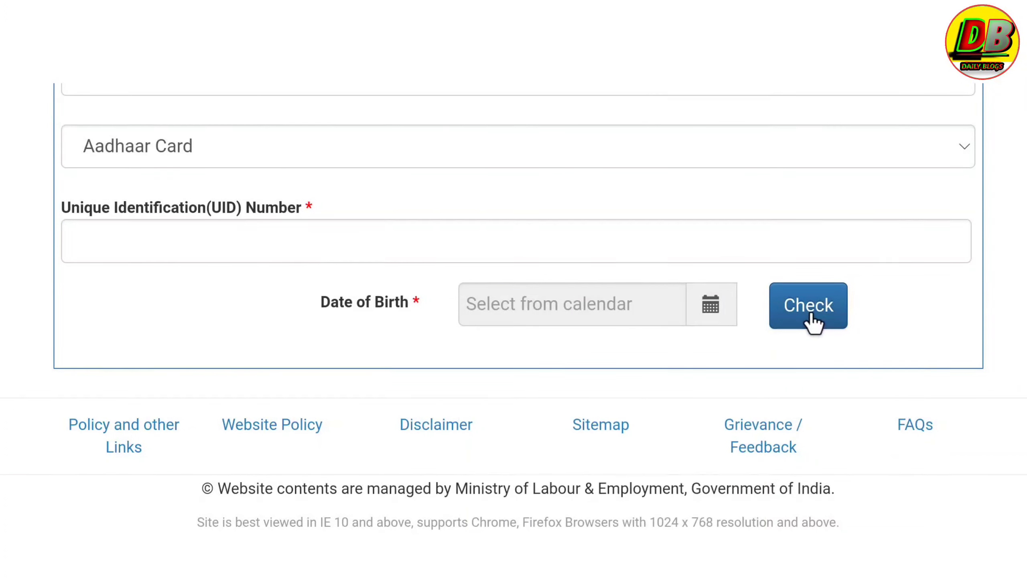
Circle the Login heading and underline 'New User? Sign Up' on the login page
scroll(803, 320, up, 10)
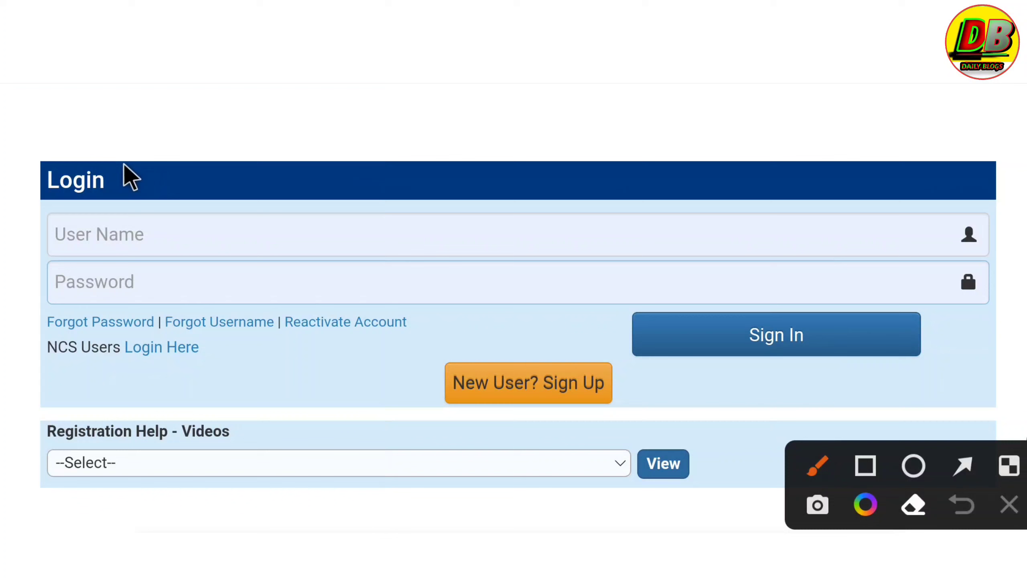
mouse_move(124, 165)
mouse_down()
mouse_move(50, 232)
mouse_move(110, 154)
mouse_move(112, 169)
mouse_up()
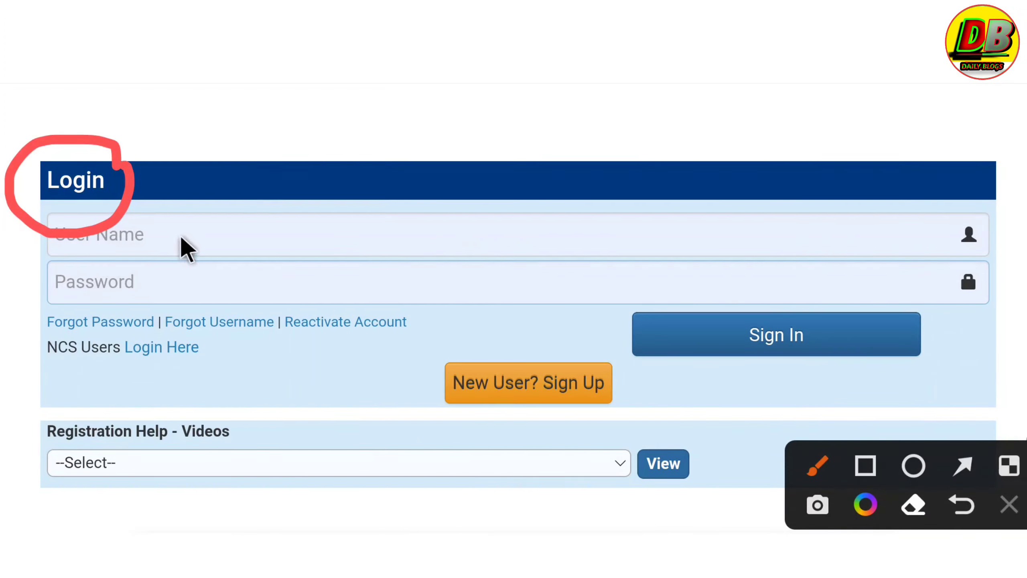
drag(480, 398, 556, 402)
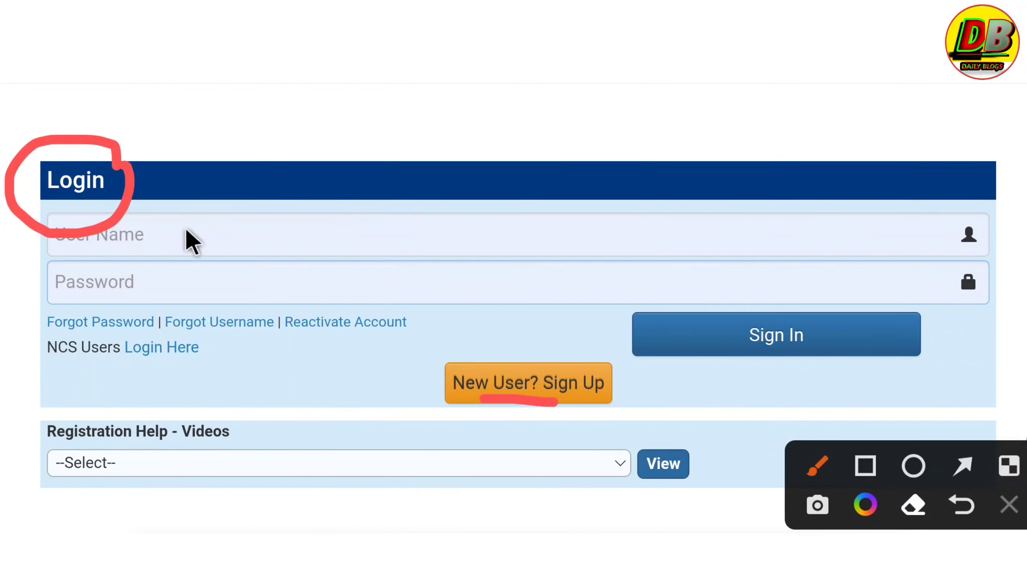
Underline the User Name and Password fields, circle the sign-in spot, then clear the marks
drag(62, 246, 177, 255)
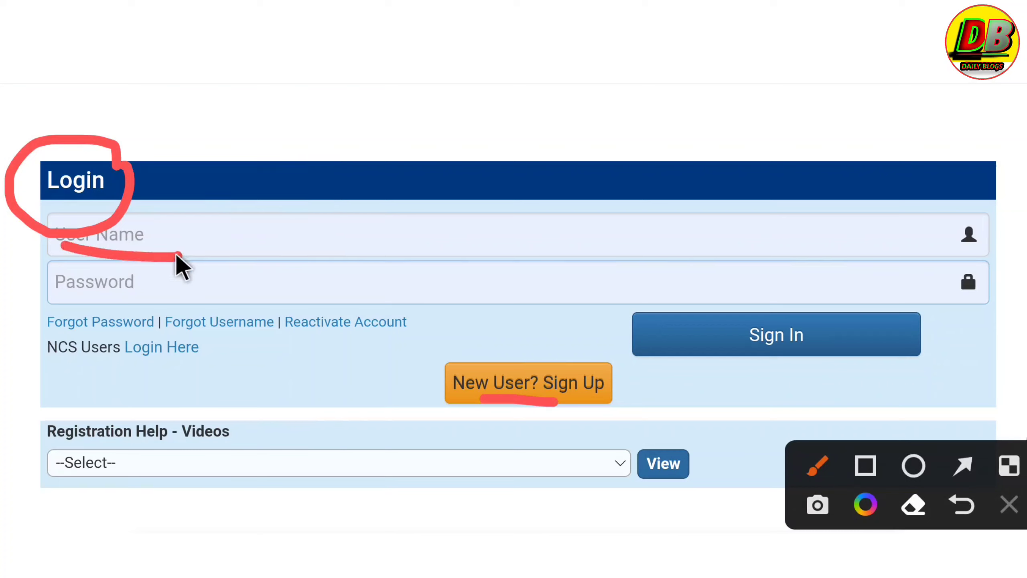
drag(89, 296, 214, 295)
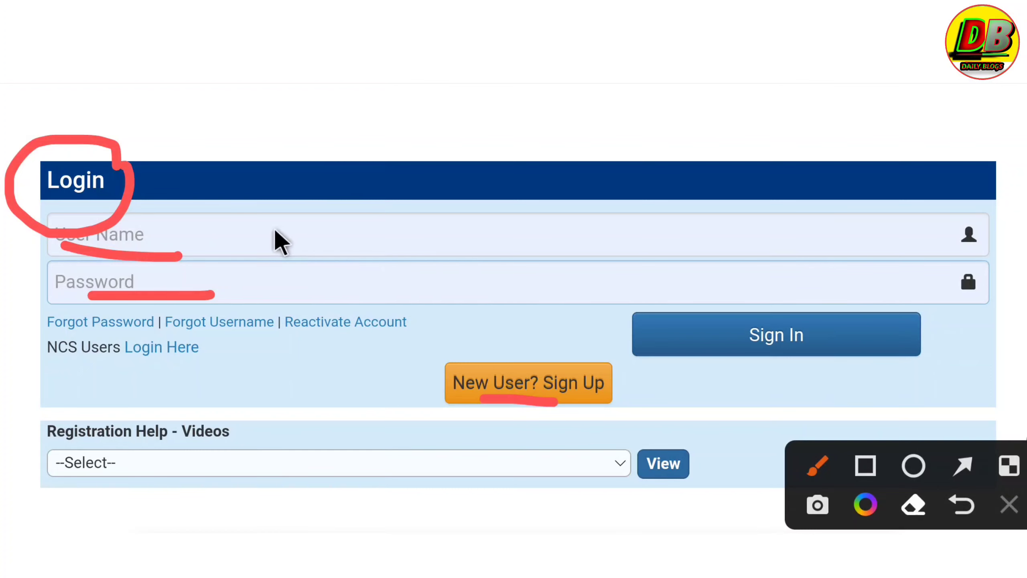
drag(143, 236, 244, 232)
drag(169, 288, 256, 282)
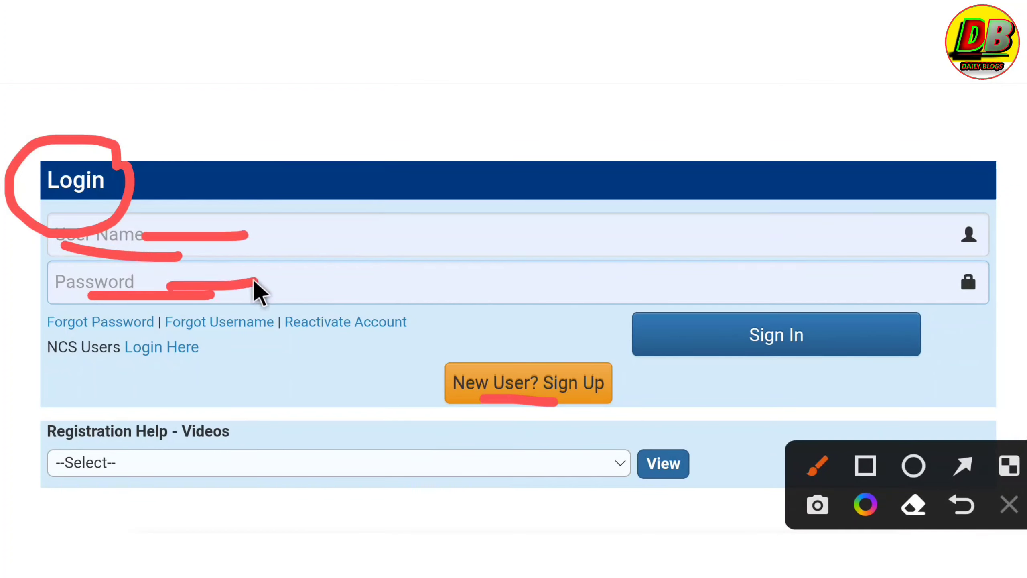
mouse_move(803, 356)
mouse_down()
mouse_move(702, 359)
mouse_move(820, 320)
mouse_move(802, 355)
mouse_up()
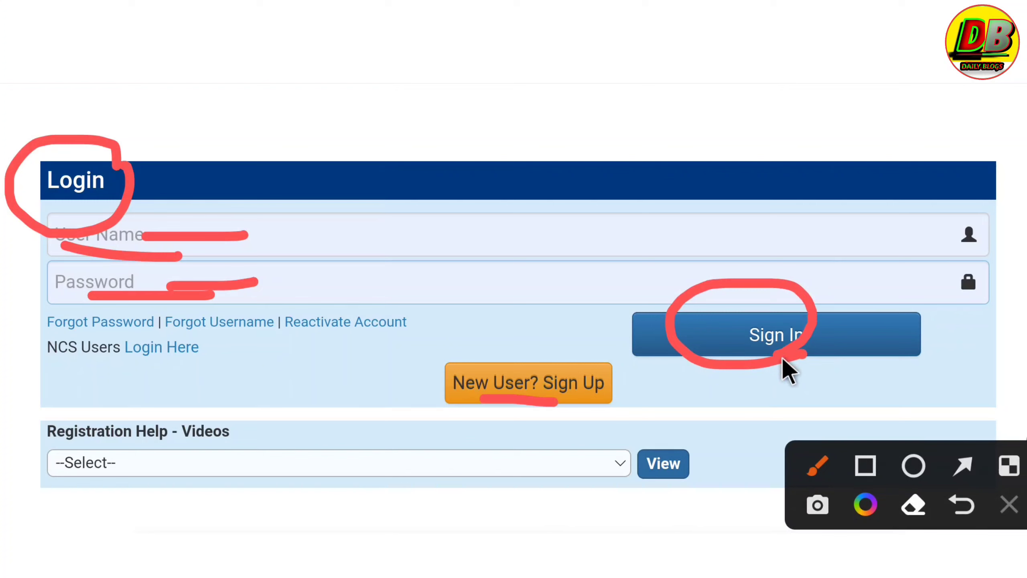
click(1009, 504)
scroll(335, 274, down, 2)
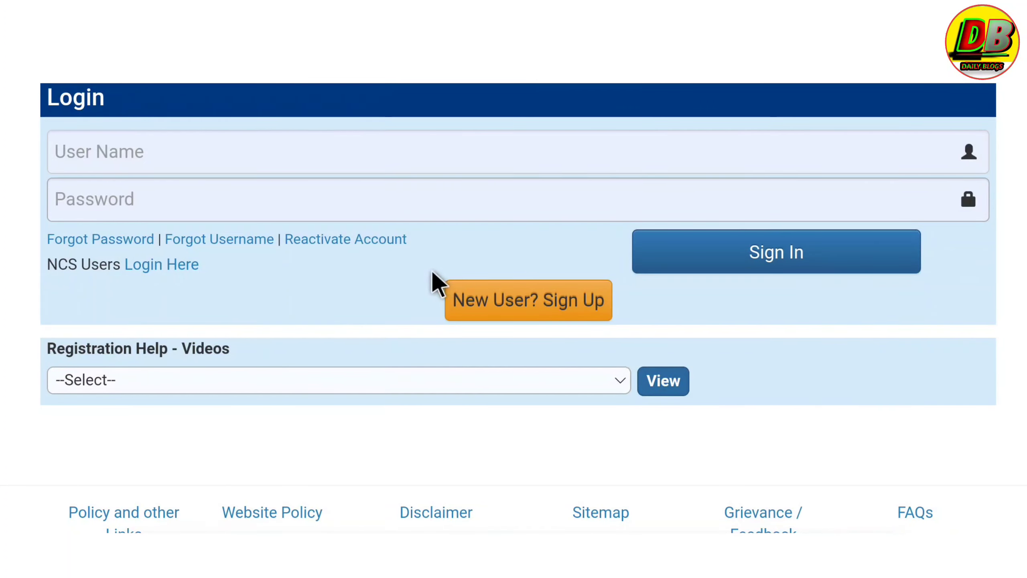
scroll(438, 283, up, 2)
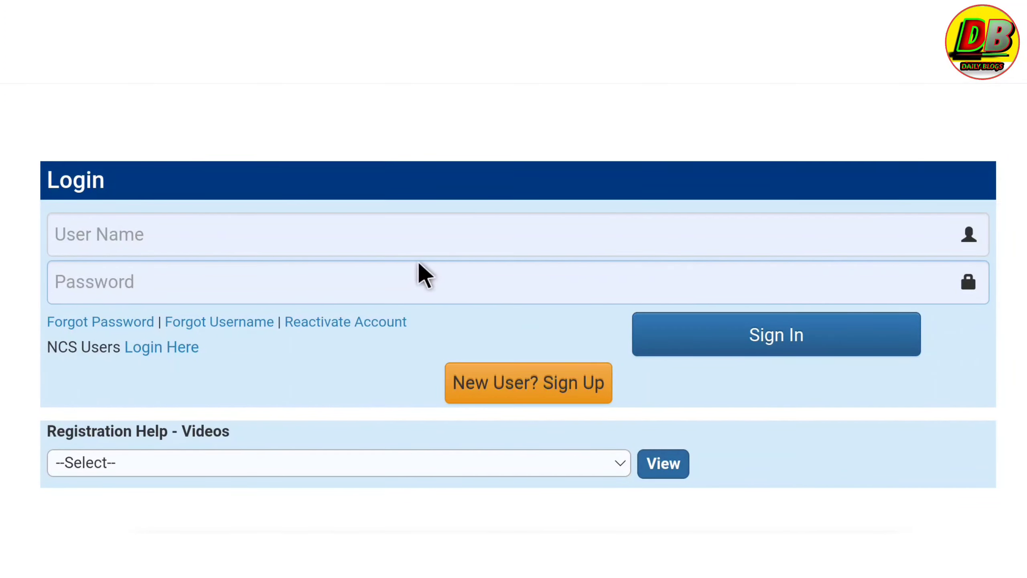
scroll(420, 255, up, 6)
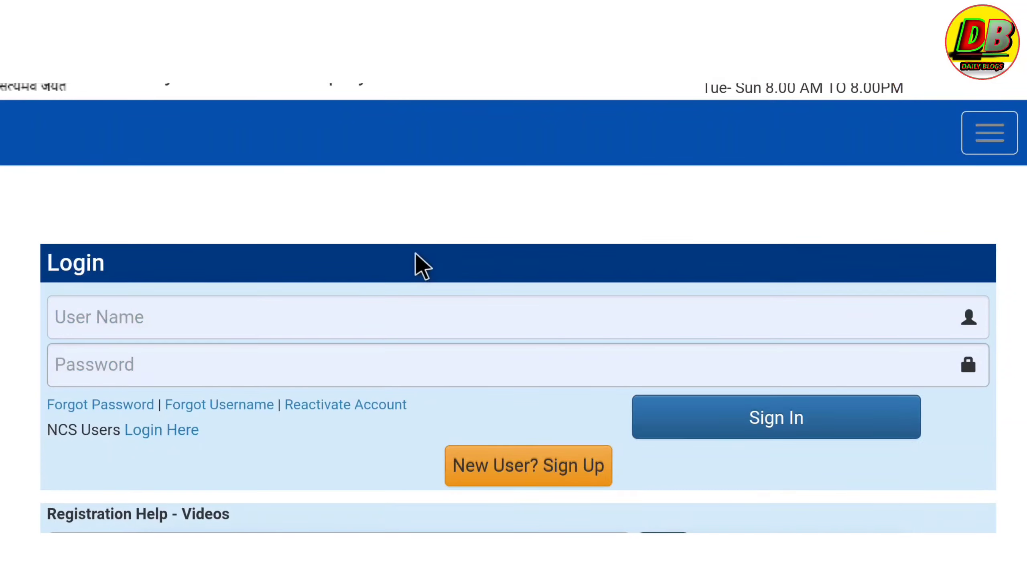